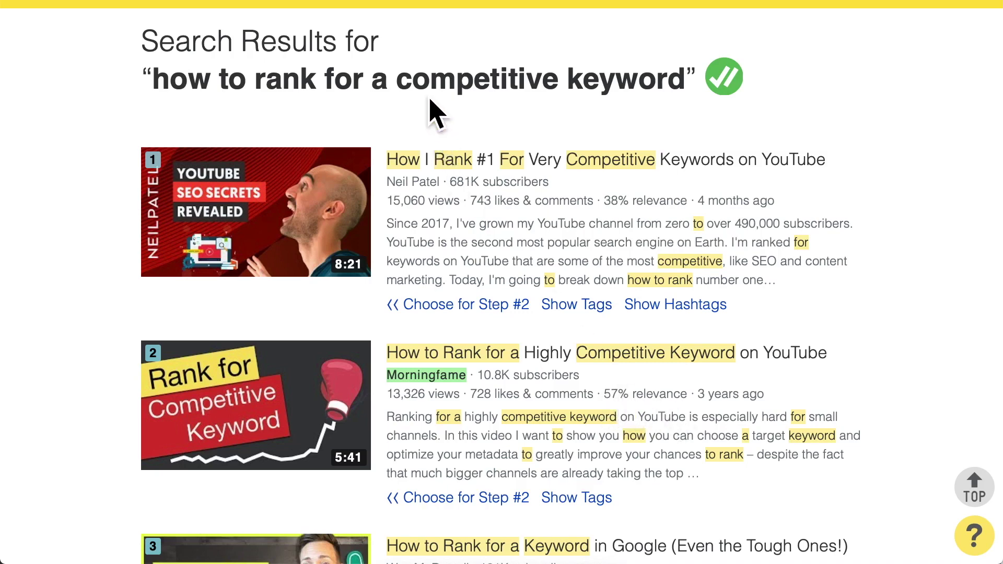
Switch to the browser tab with Morningfame's 'youtube seo checklist' search results.
click(457, 5)
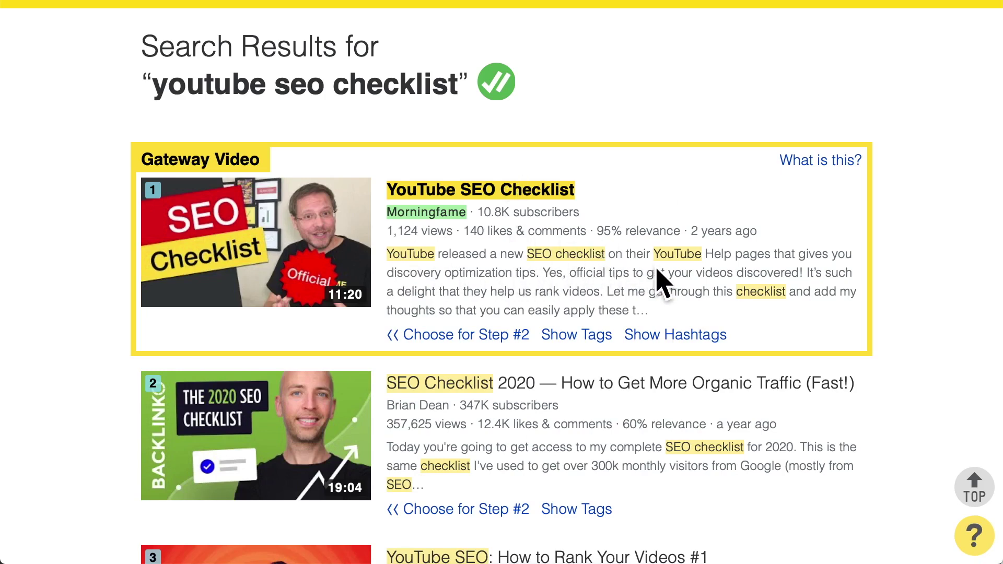
Show the Gateway Video's tags, scroll through the tag chips, then hide them again.
click(585, 337)
scroll(800, 292, down, 3)
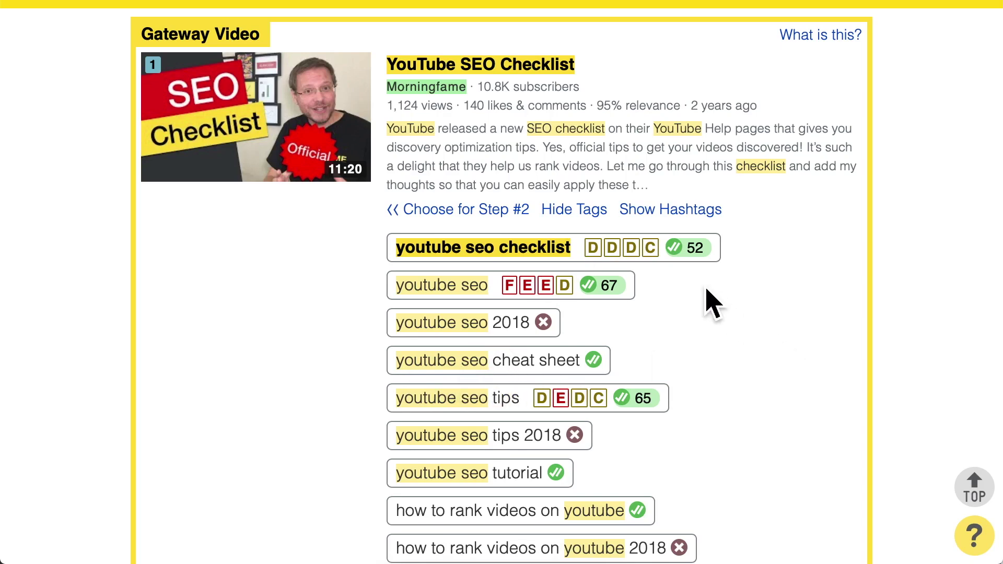
click(592, 212)
scroll(679, 198, up, 1)
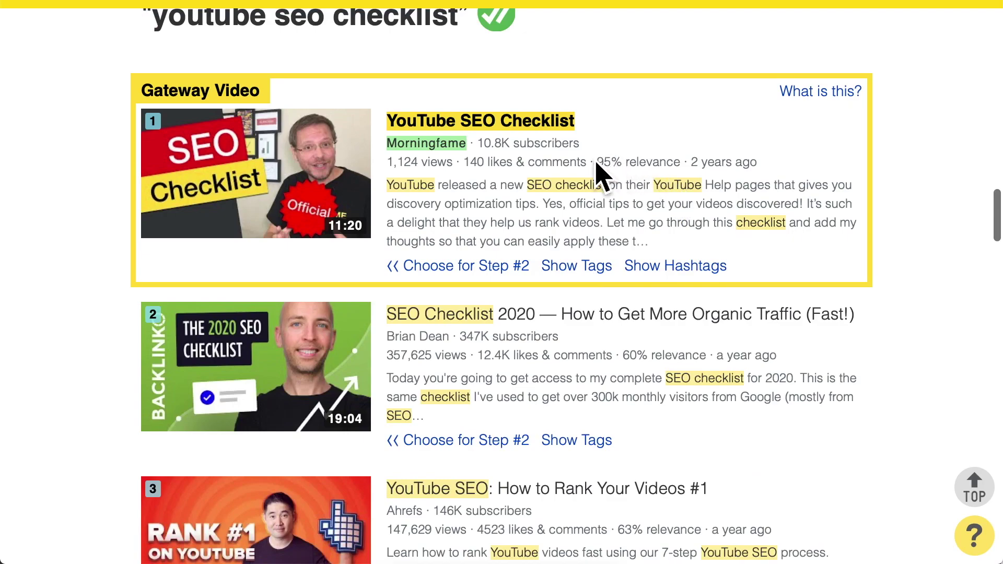
scroll(600, 175, up, 3)
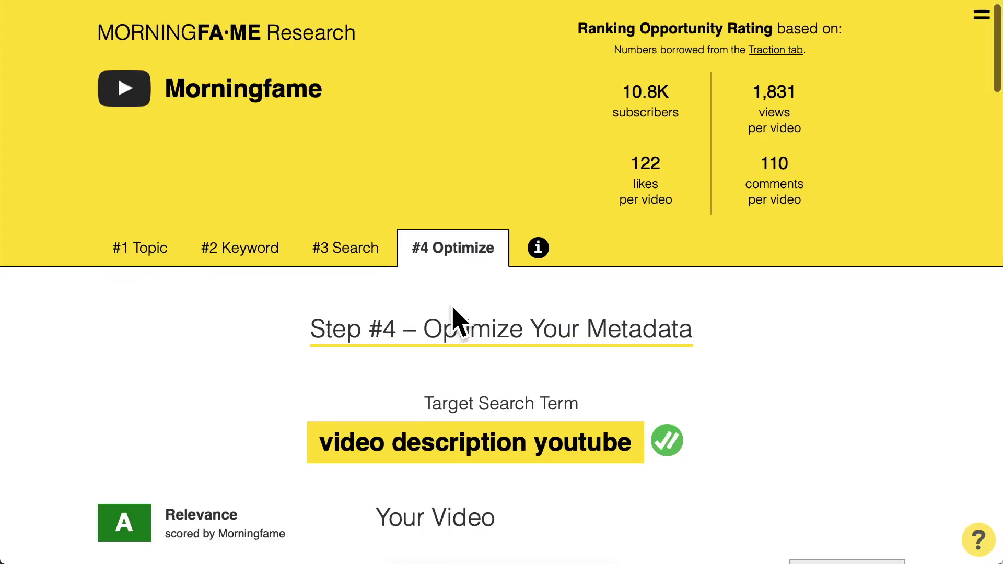
scroll(454, 319, down, 3)
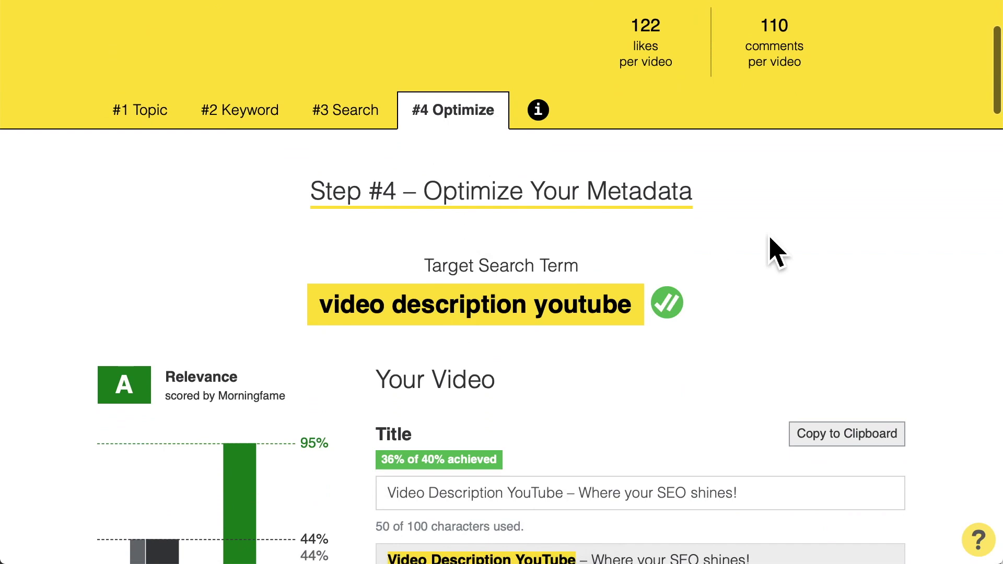
scroll(774, 251, down, 1)
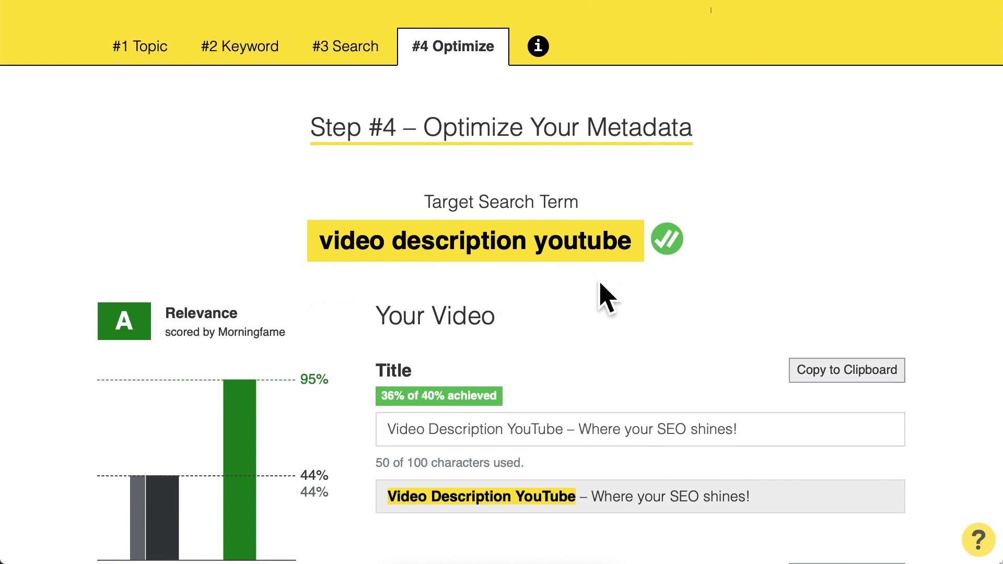
scroll(606, 298, down, 3)
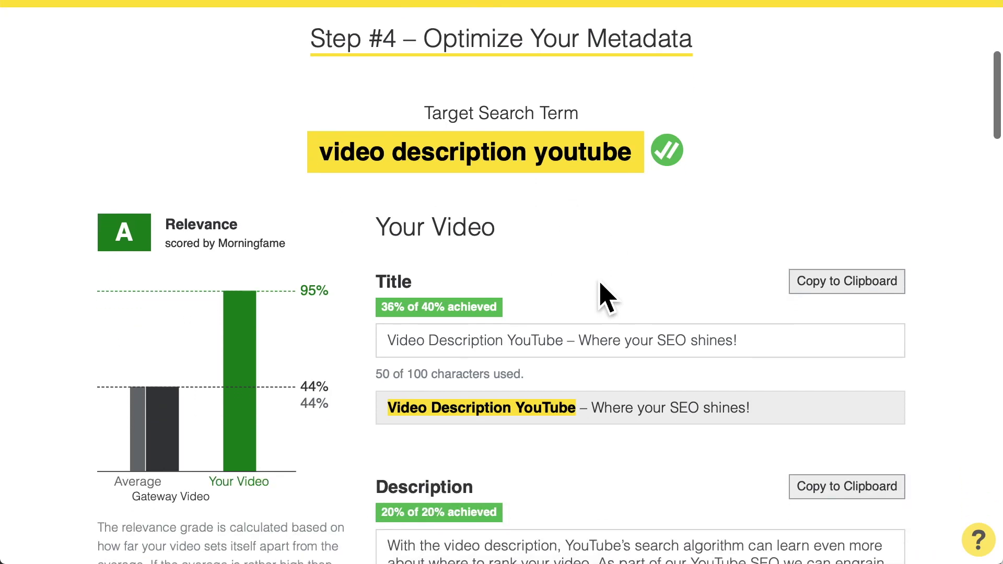
scroll(607, 298, down, 3)
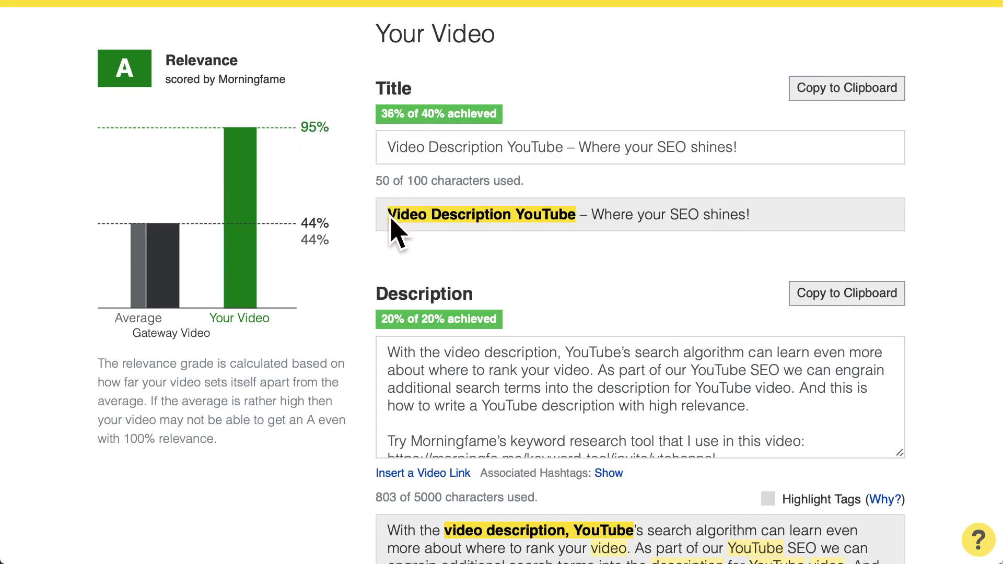
scroll(395, 229, up, 3)
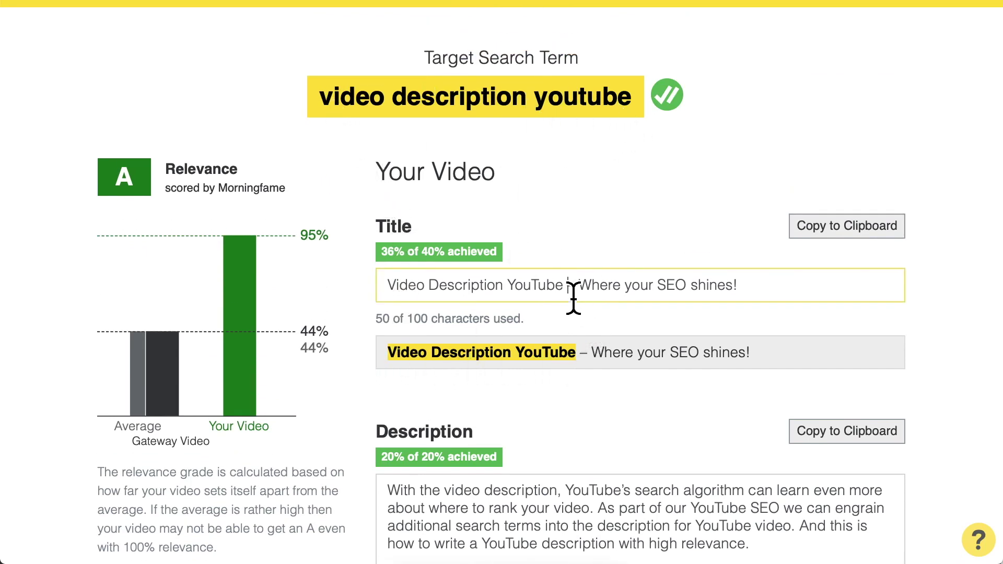
drag(568, 296, 799, 304)
key(super+c)
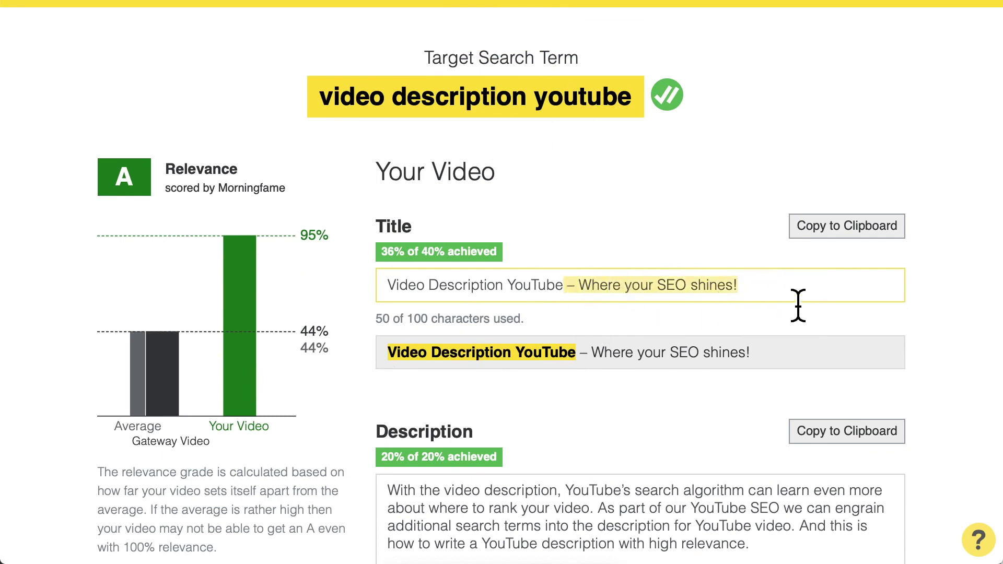
key(BackSpace)
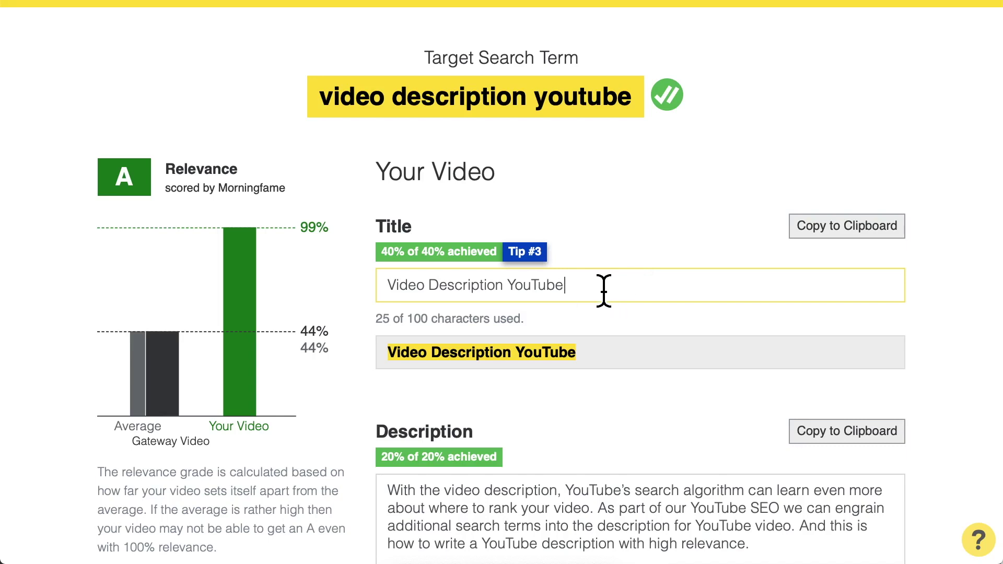
key(super+v)
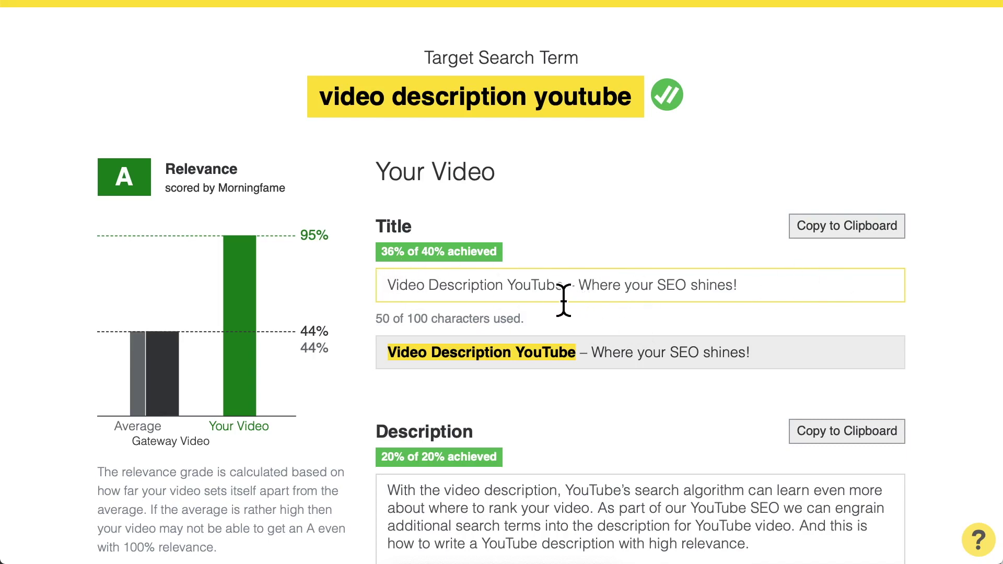
Trim the title to just 'Video Description YouTube' and open the Tip #3 title advice.
drag(568, 297, 814, 292)
key(ctrl+c)
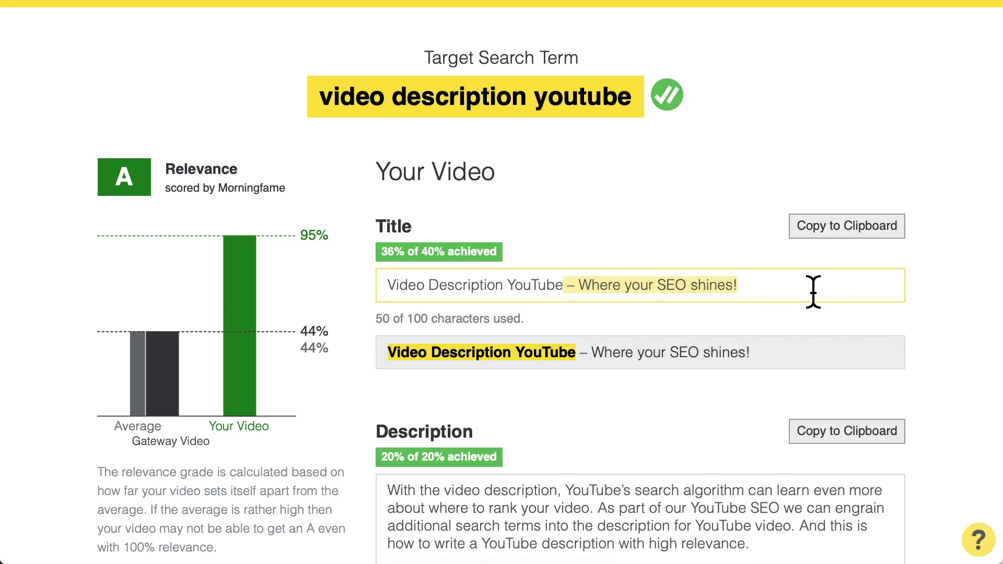
key(BackSpace)
key(ctrl+v)
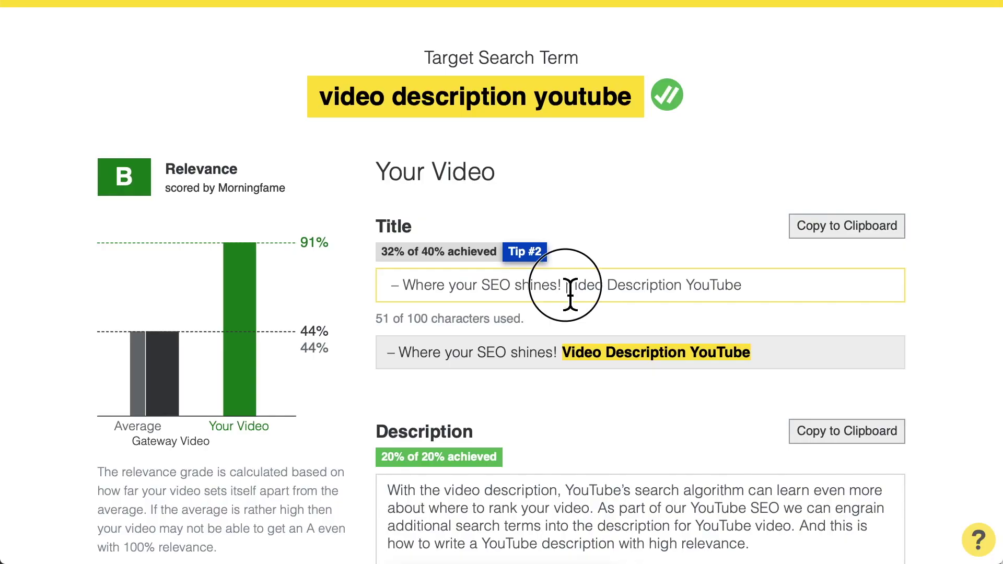
drag(570, 290, 316, 264)
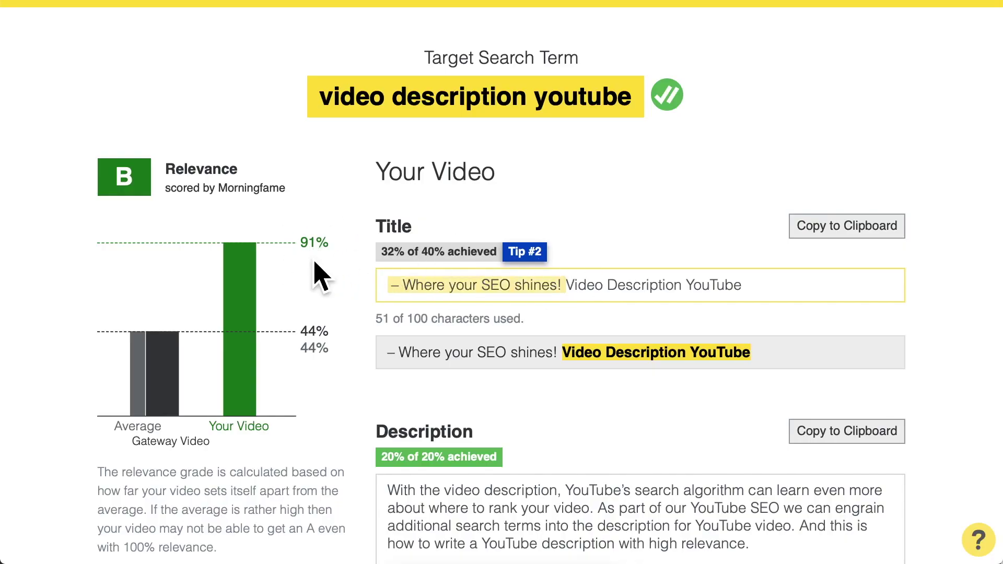
key(BackSpace)
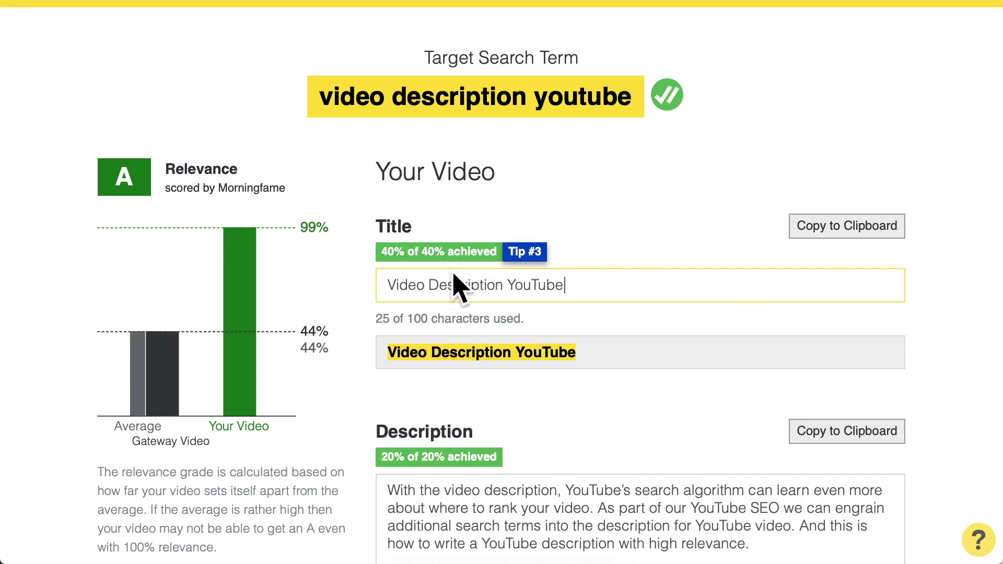
click(536, 256)
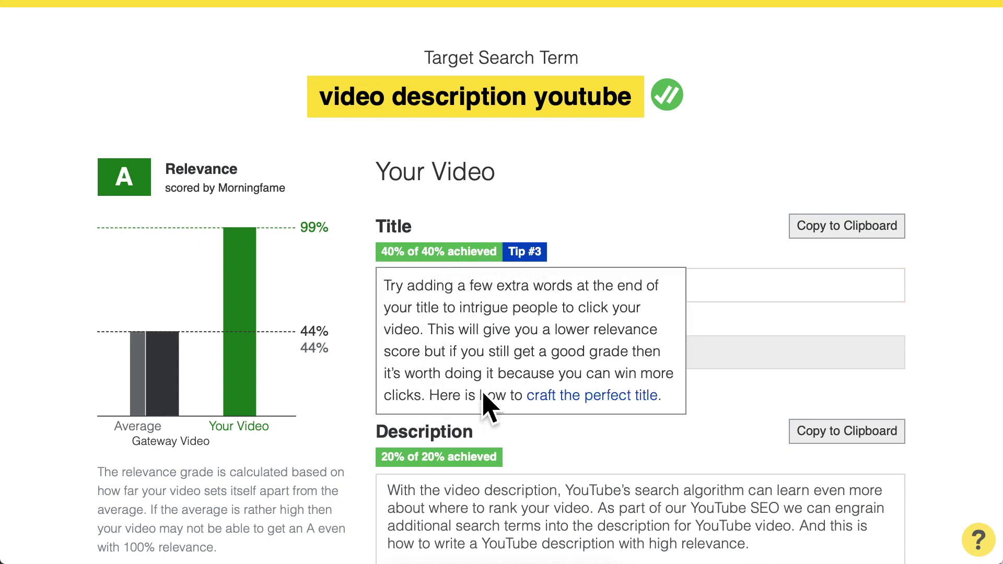
Close the Tip #3 popup and append ' – Where your SEO shines!' to the title.
click(532, 254)
key(ctrl+v)
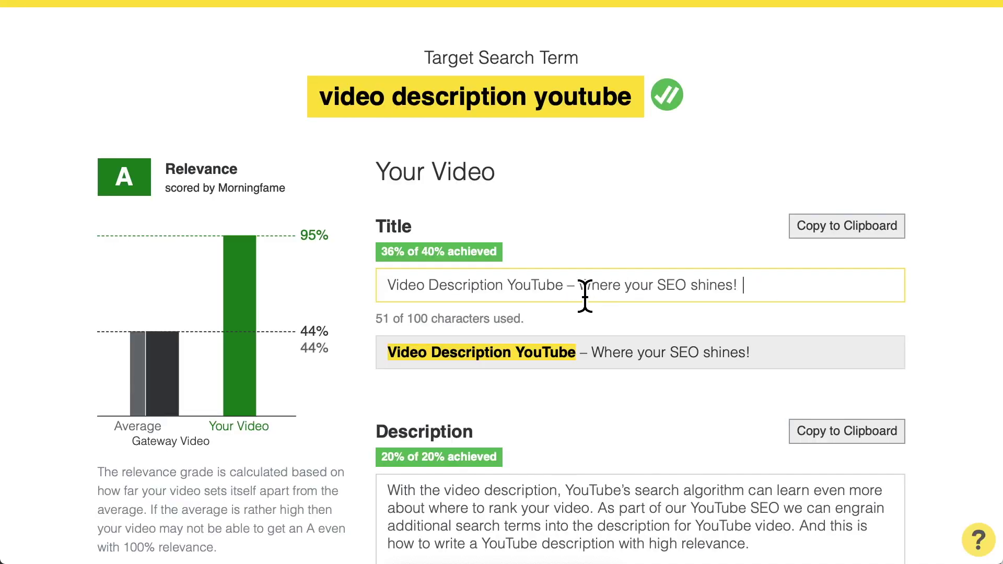
drag(580, 286, 790, 298)
click(792, 299)
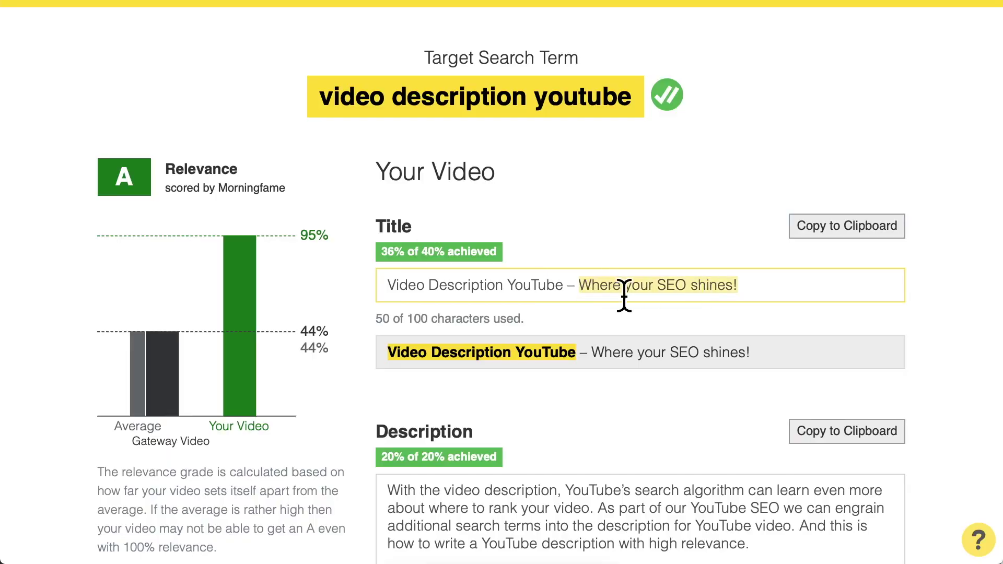
drag(579, 288, 754, 280)
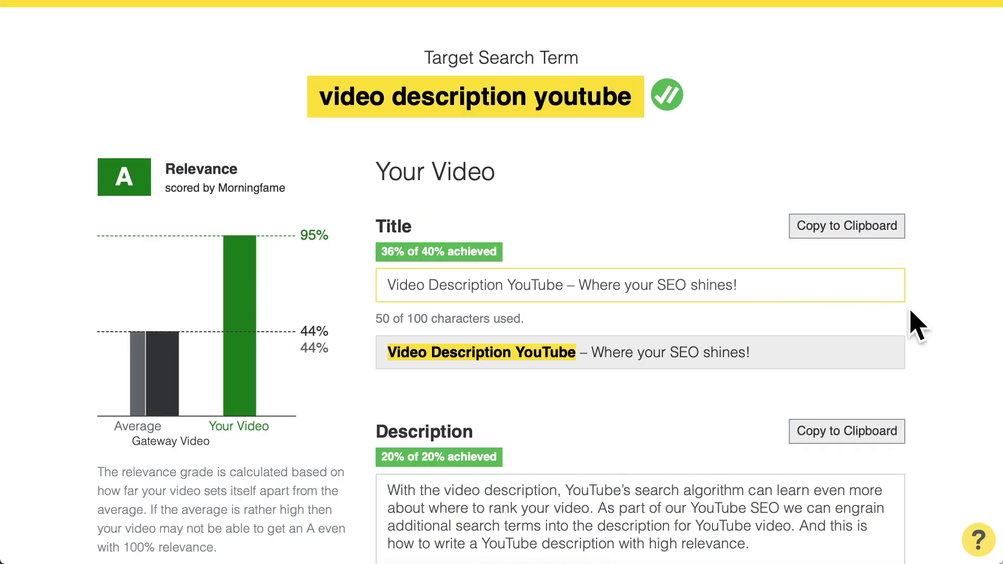
Scroll to the Description section and turn on Highlight Tags in its preview.
scroll(923, 316, down, 7)
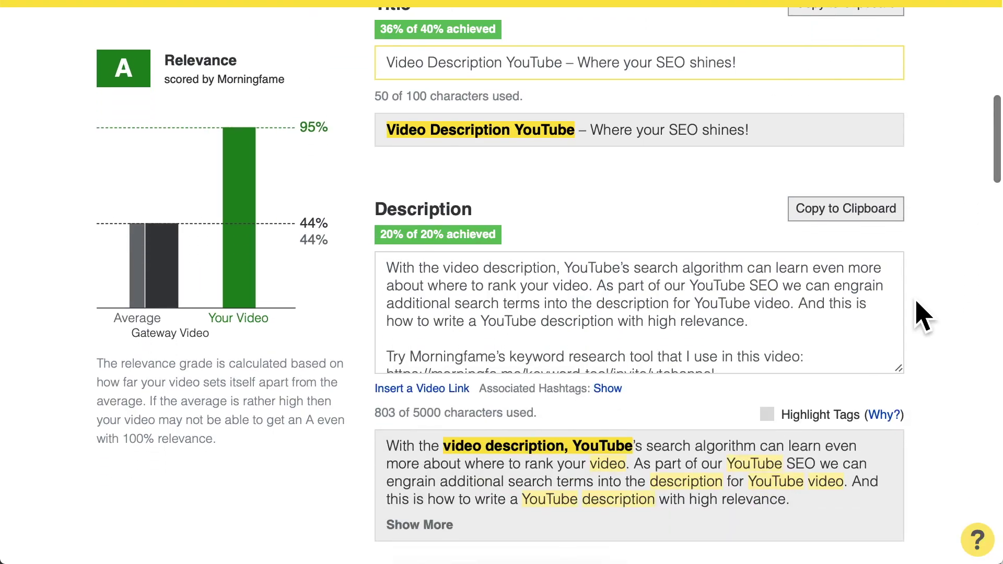
scroll(923, 317, down, 1)
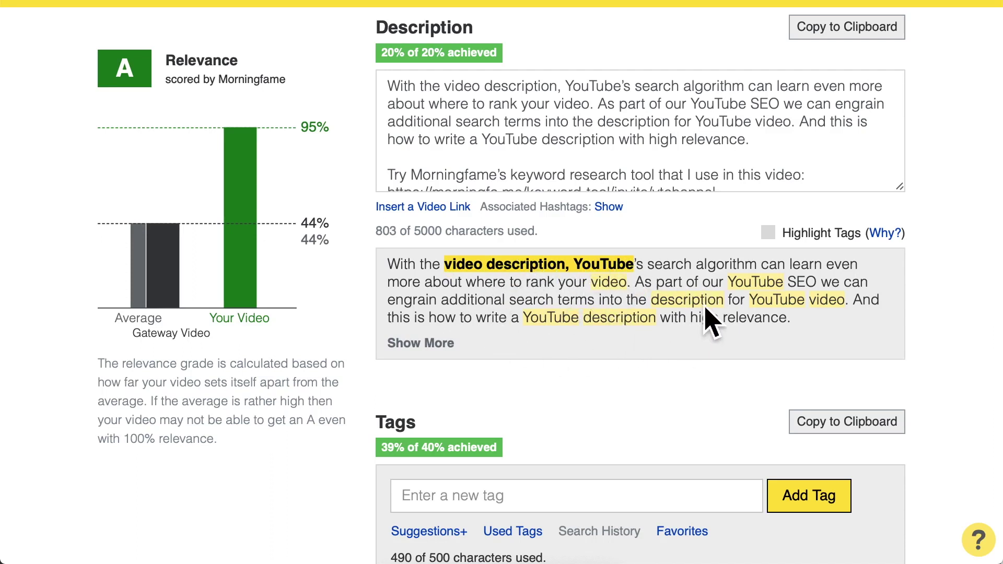
click(769, 233)
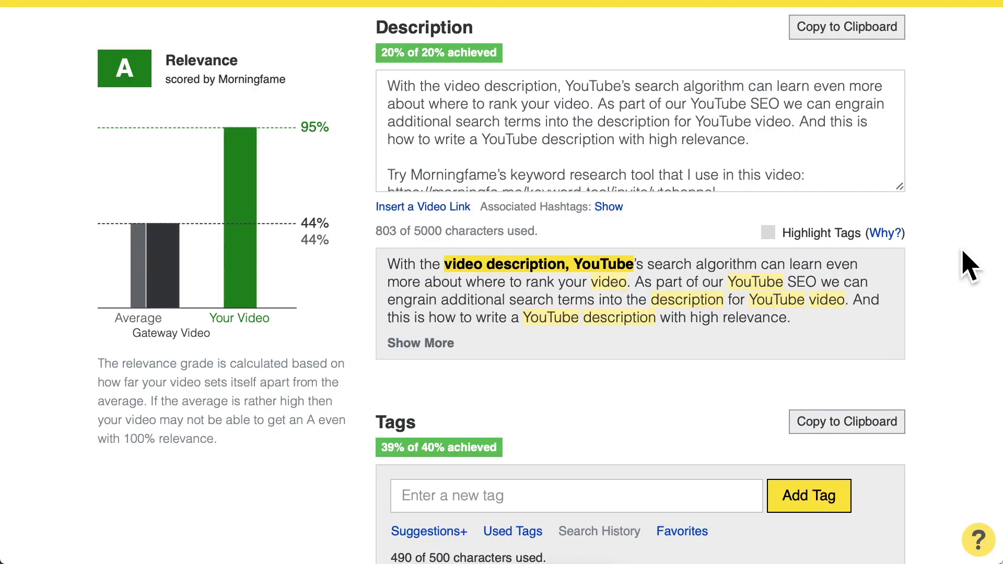
Scroll to the Tags section, led by 'video description youtube' at 11% relevance.
scroll(969, 267, down, 5)
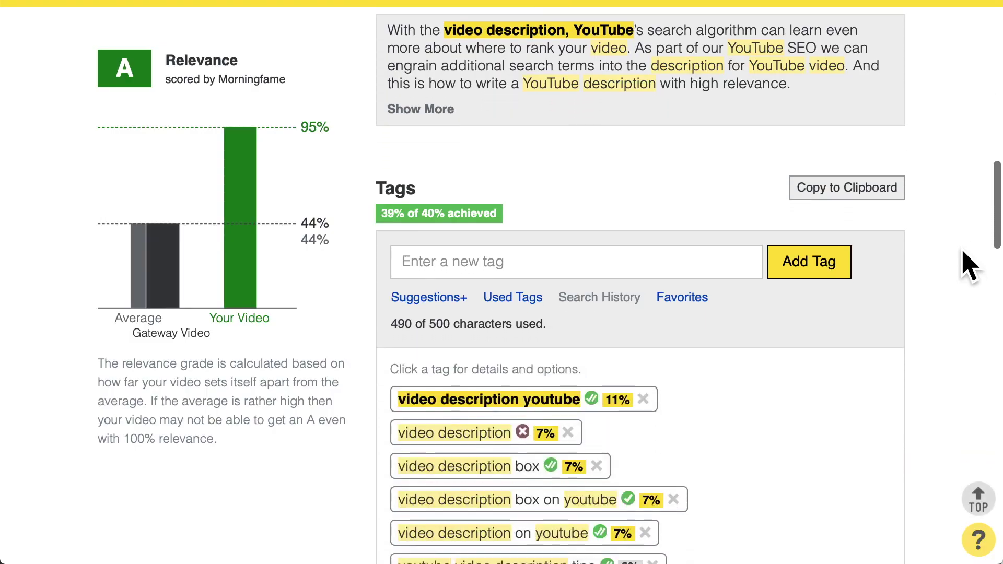
scroll(970, 267, down, 4)
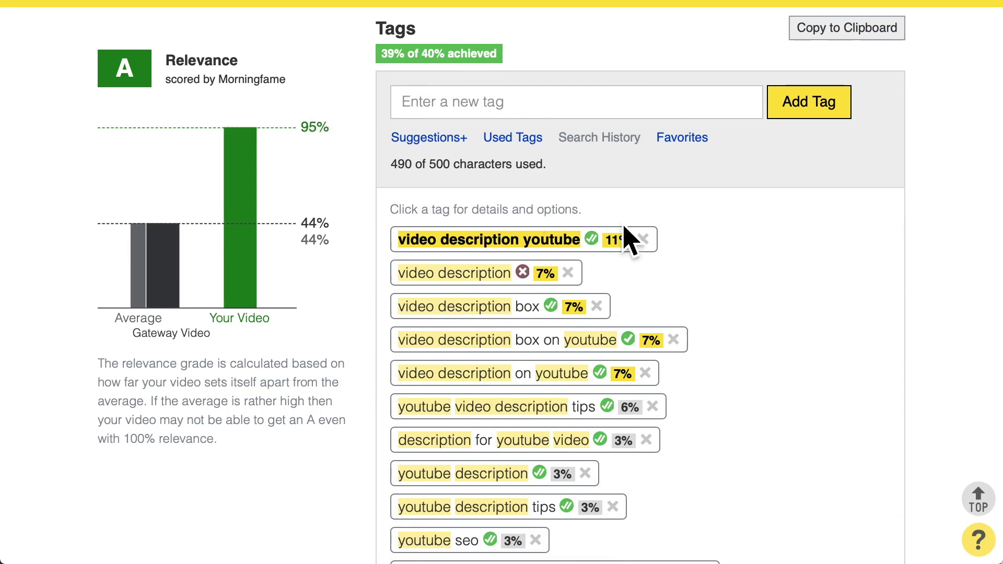
scroll(530, 214, down, 1)
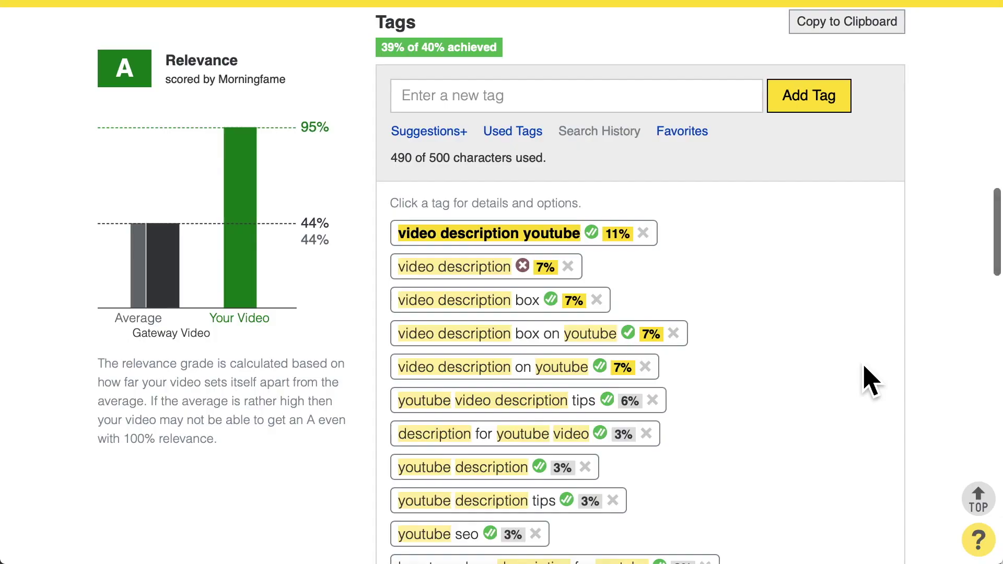
Scroll past the tag list to the Pinned Comment and Thumbnail sections.
scroll(867, 381, down, 5)
scroll(868, 381, down, 10)
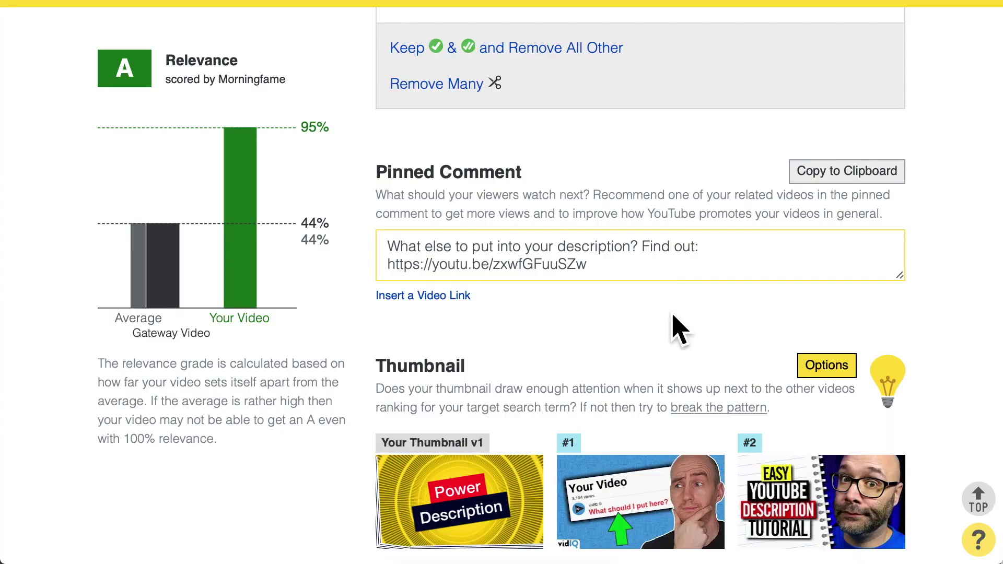
Scroll through the Thumbnail section to see all six comparison thumbnails.
scroll(680, 329, down, 5)
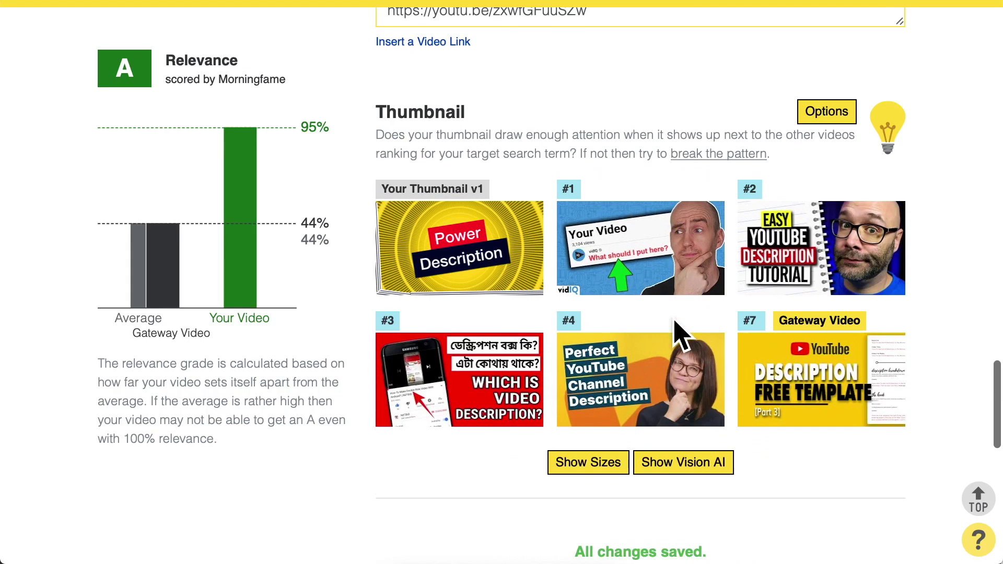
scroll(676, 323, down, 1)
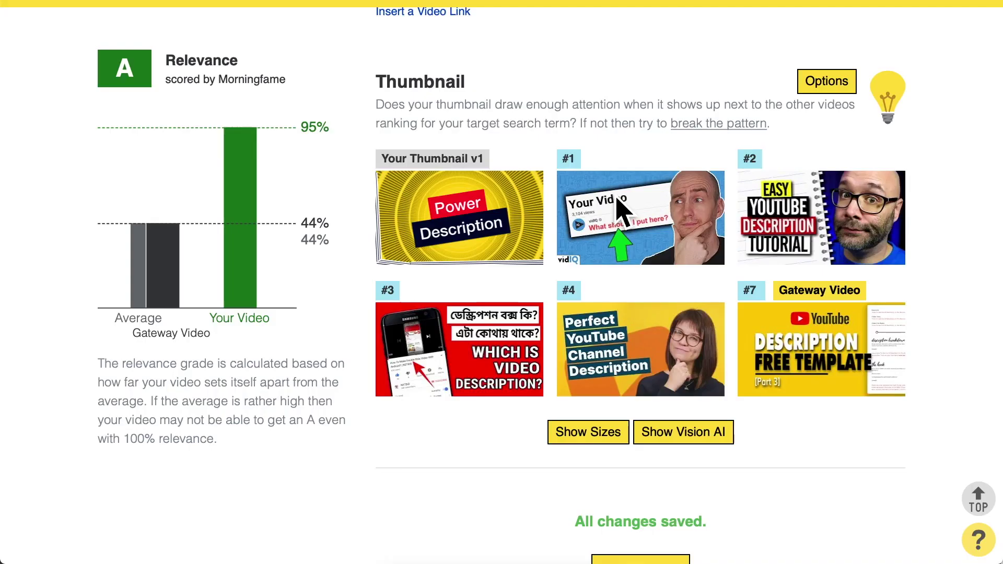
Scroll back up to the Title section showing the A grade at 95%.
scroll(619, 202, up, 15)
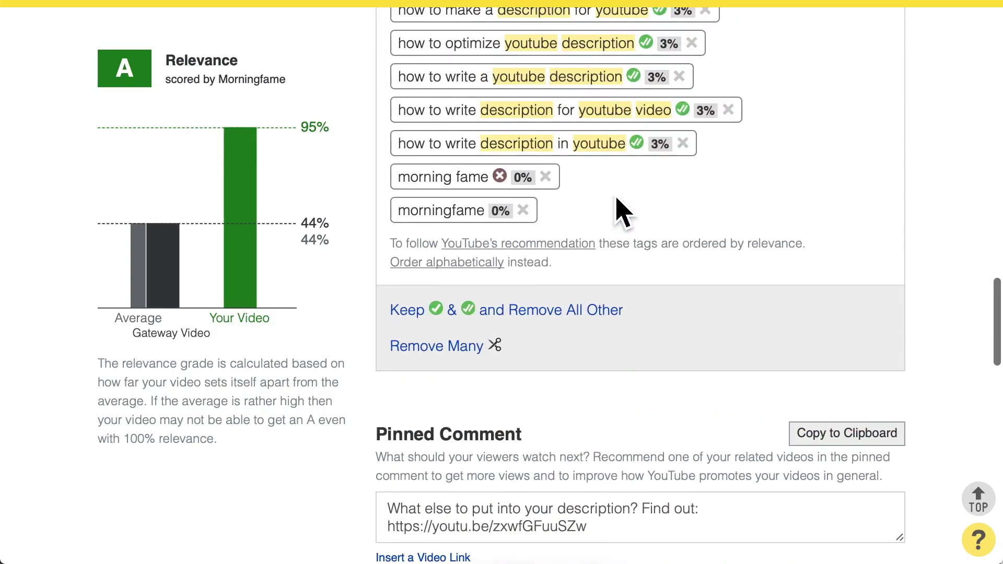
scroll(618, 208, up, 10)
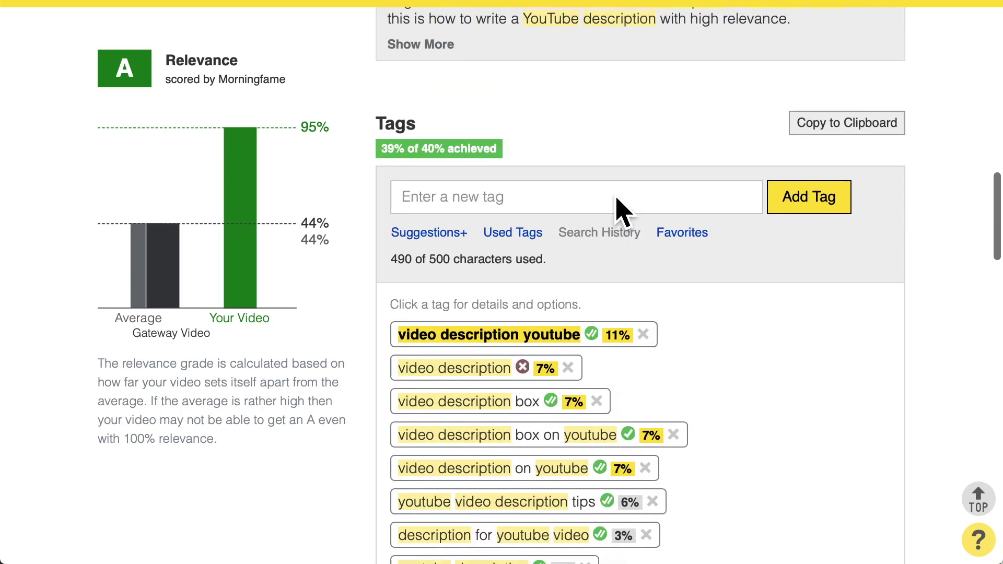
scroll(428, 165, up, 6)
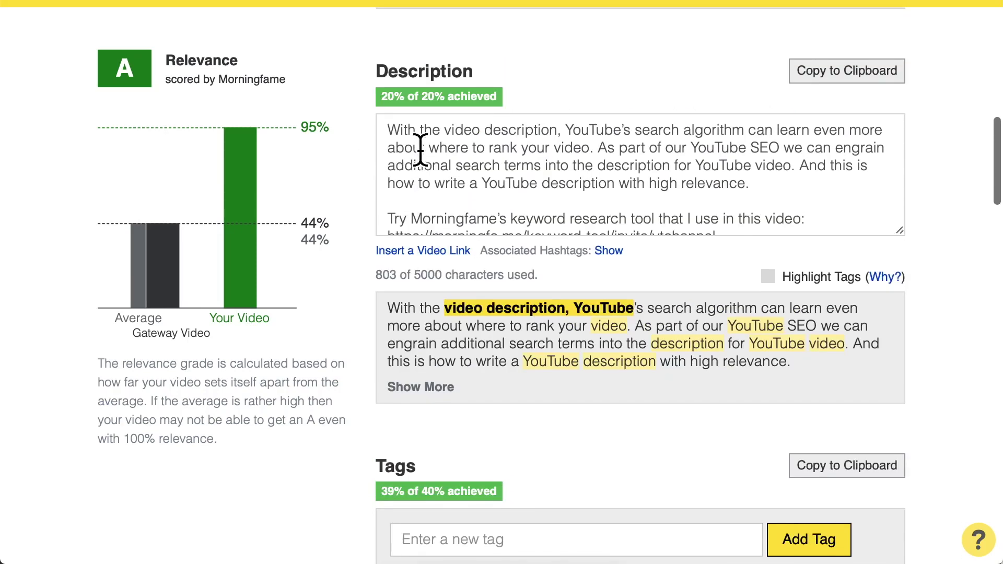
scroll(408, 125, up, 5)
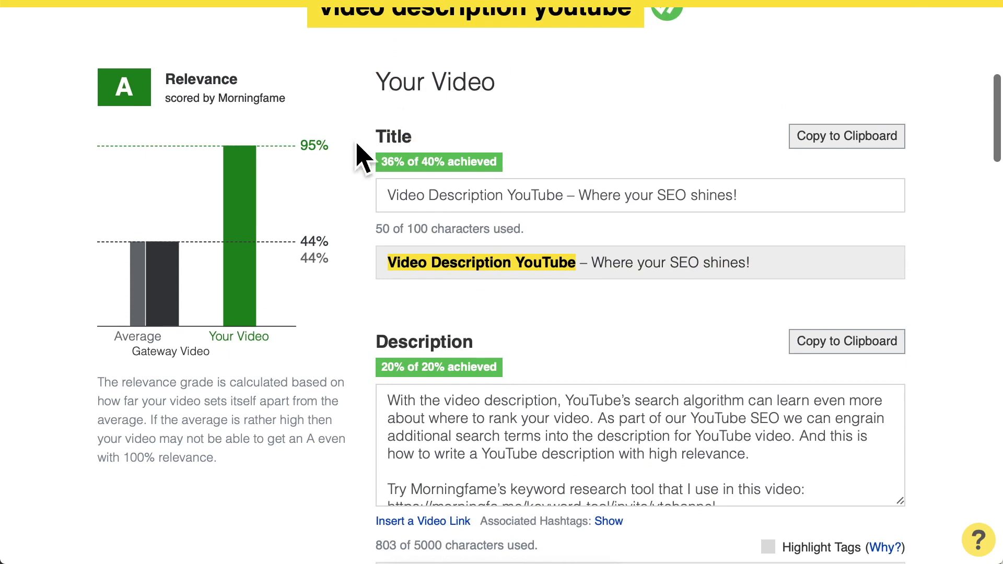